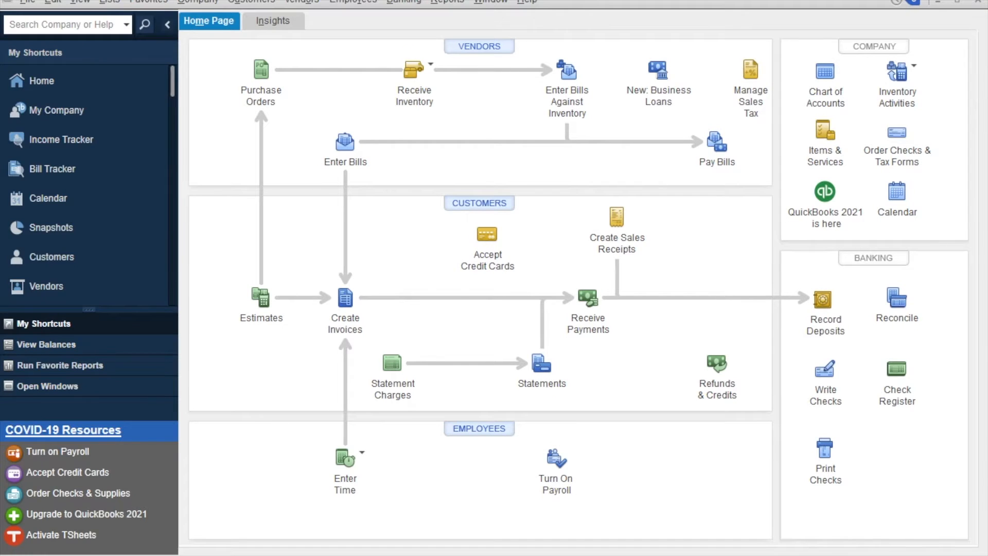
# Open the Vendor Center from the Home page to see the vendor list.
pyautogui.click(479, 46)
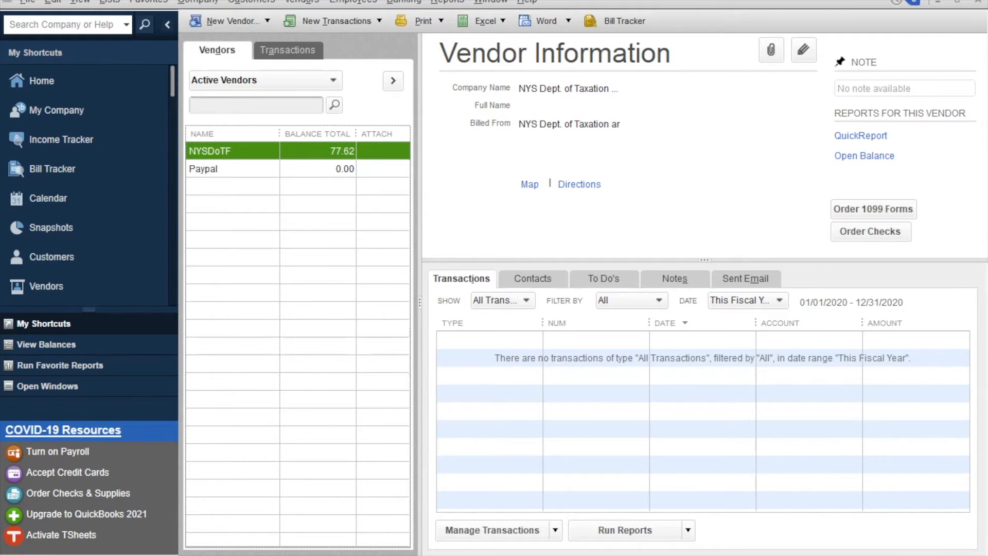
# Start a new vendor record named AT&T.
pyautogui.click(232, 20)
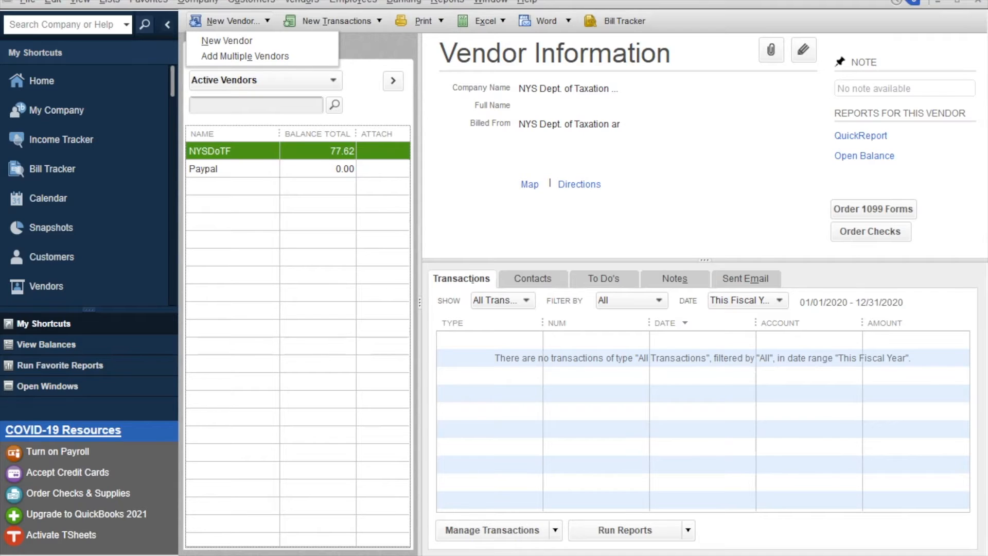
pyautogui.click(226, 40)
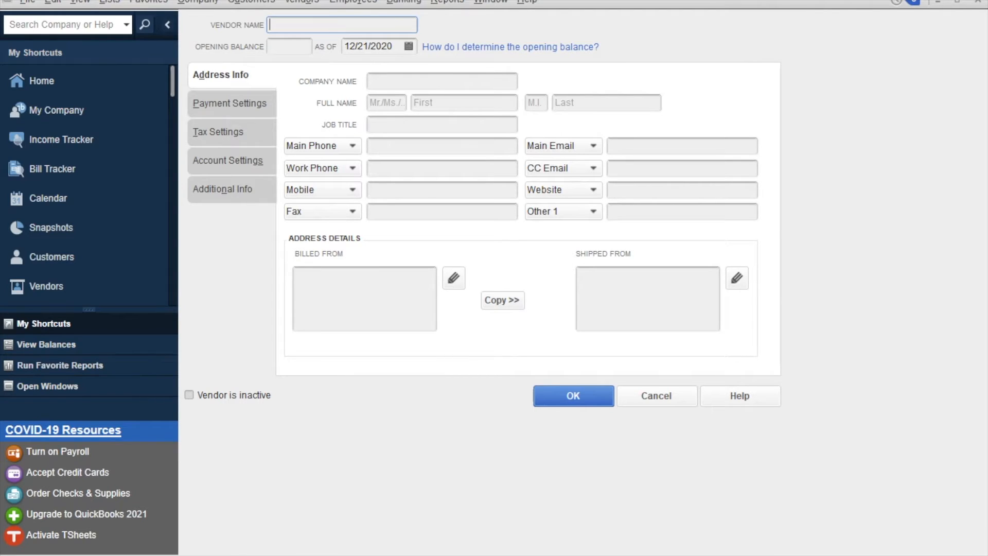
pyautogui.write('AT&T')
# Fill in AT&T as the company name and enter the vendor's main phone number.
pyautogui.press('Tab')
pyautogui.write('AT&T')
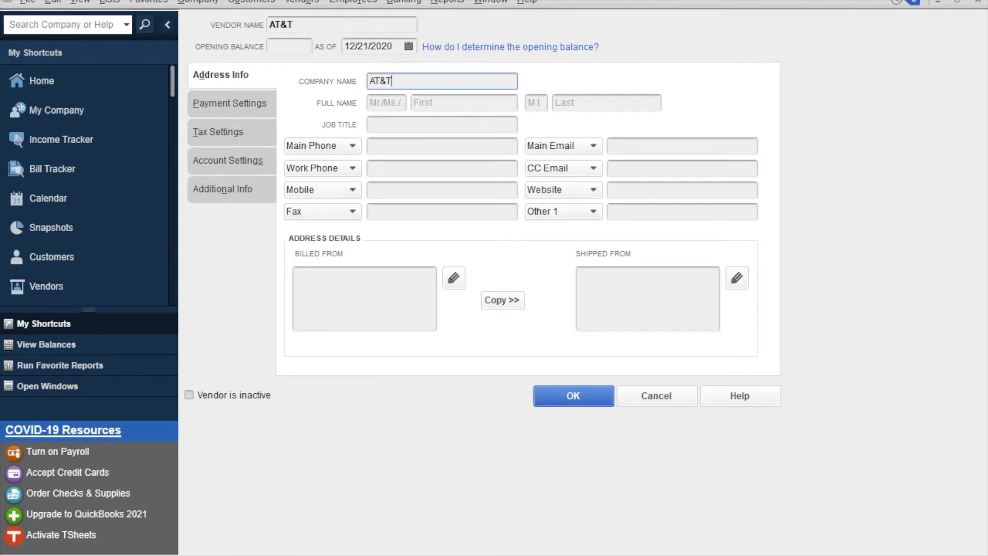
pyautogui.click(442, 146)
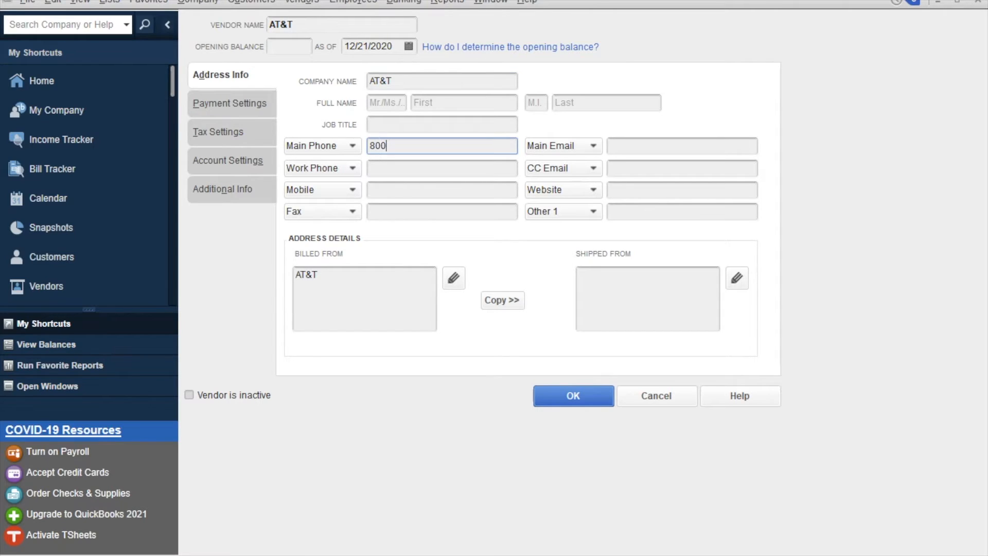
pyautogui.hotkey('alt', 'p')
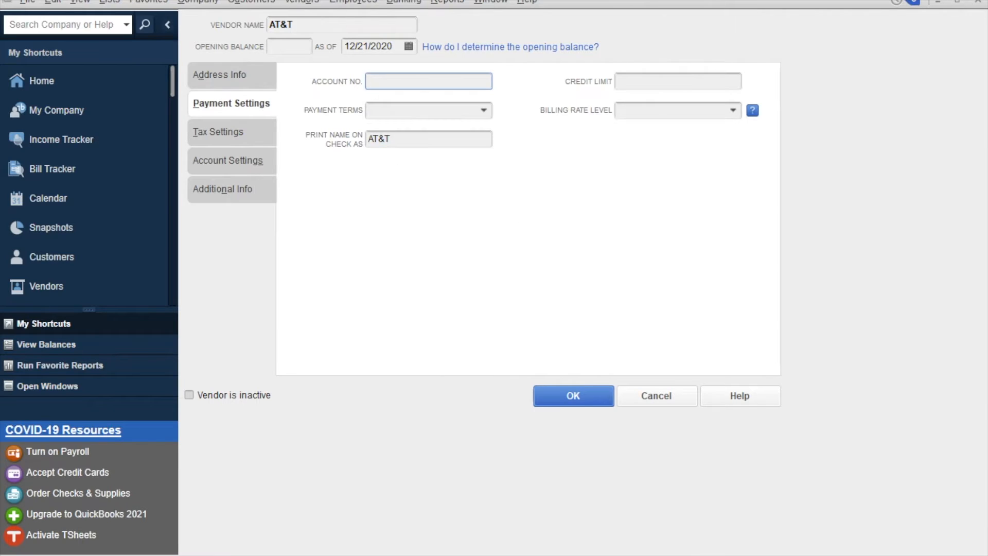
# Enter AT&T's account number and set its payment terms to Net 30.
pyautogui.press('Tab')
pyautogui.hotkey('alt', 'Down')
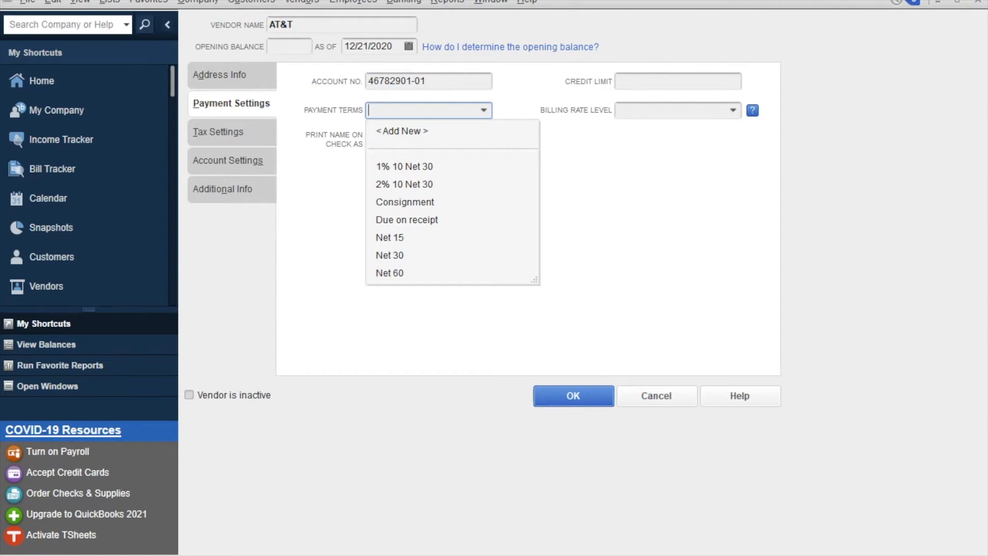
pyautogui.click(389, 255)
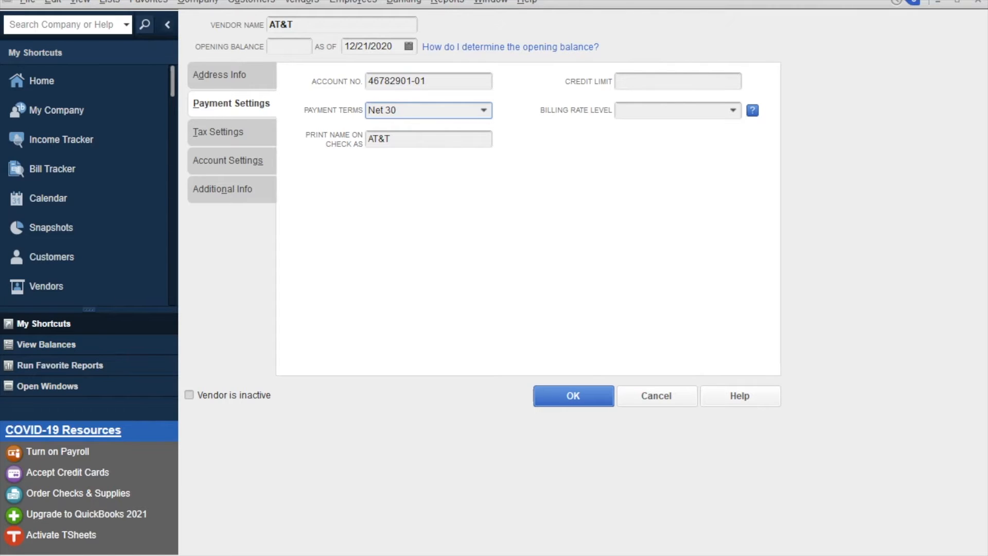
pyautogui.click(231, 132)
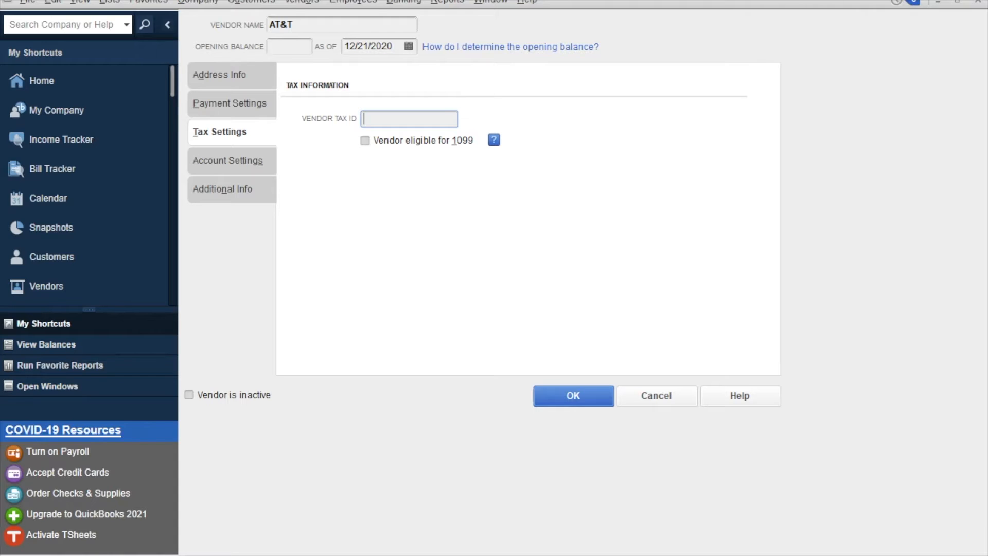
# Make Telephone Expense the prefill account for AT&T's bills.
pyautogui.hotkey('alt', 'g')
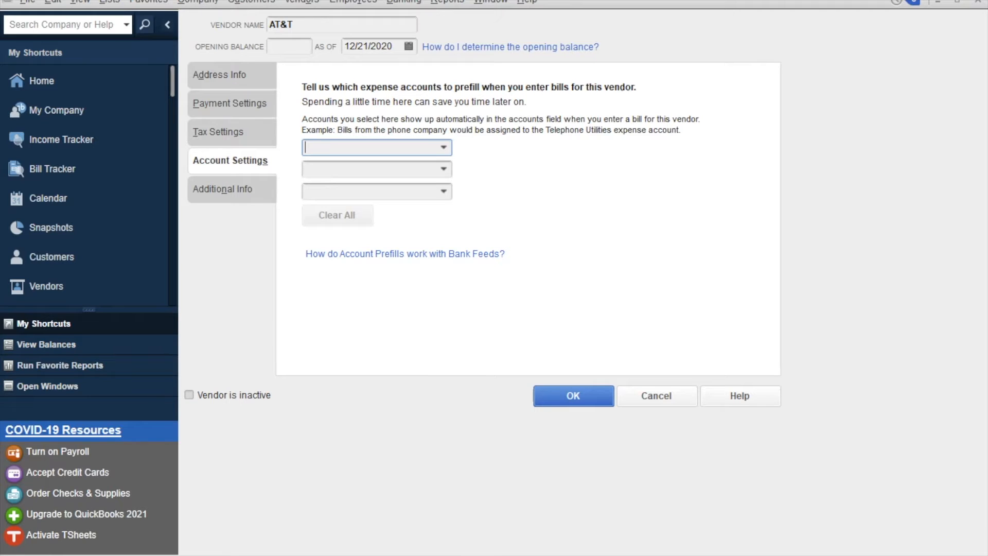
pyautogui.hotkey('alt', 'Down')
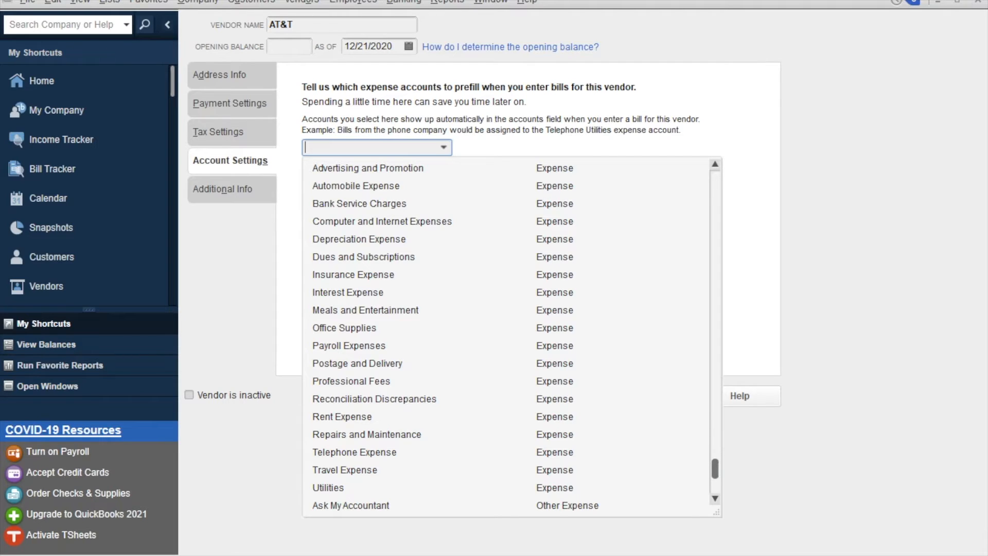
pyautogui.click(355, 452)
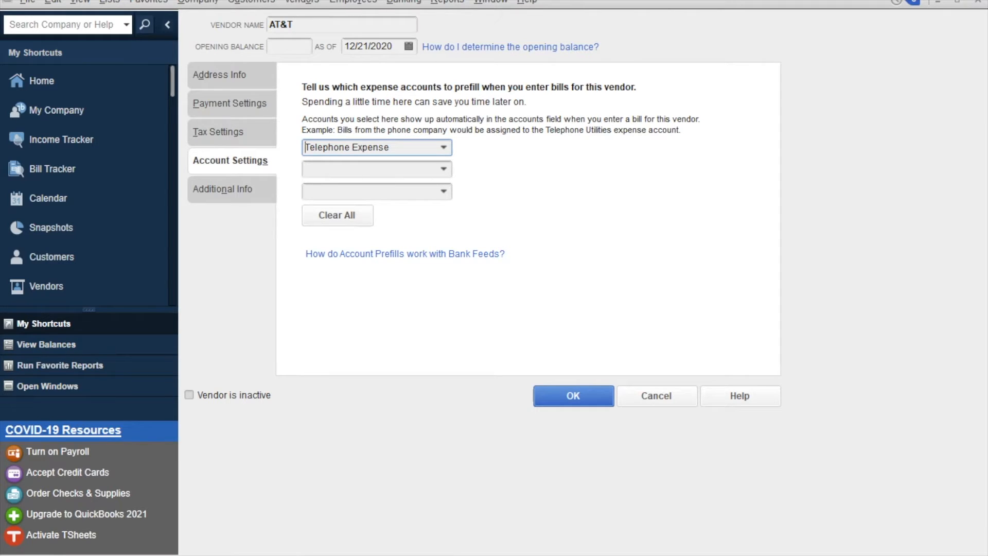
pyautogui.click(223, 188)
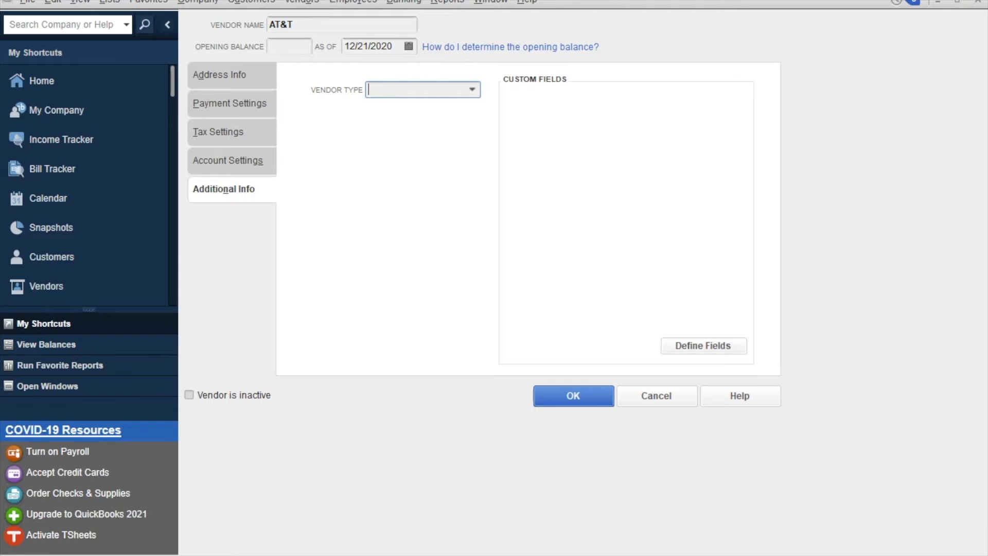
# Set AT&T's vendor type to Service Providers and save the new vendor.
pyautogui.click(472, 89)
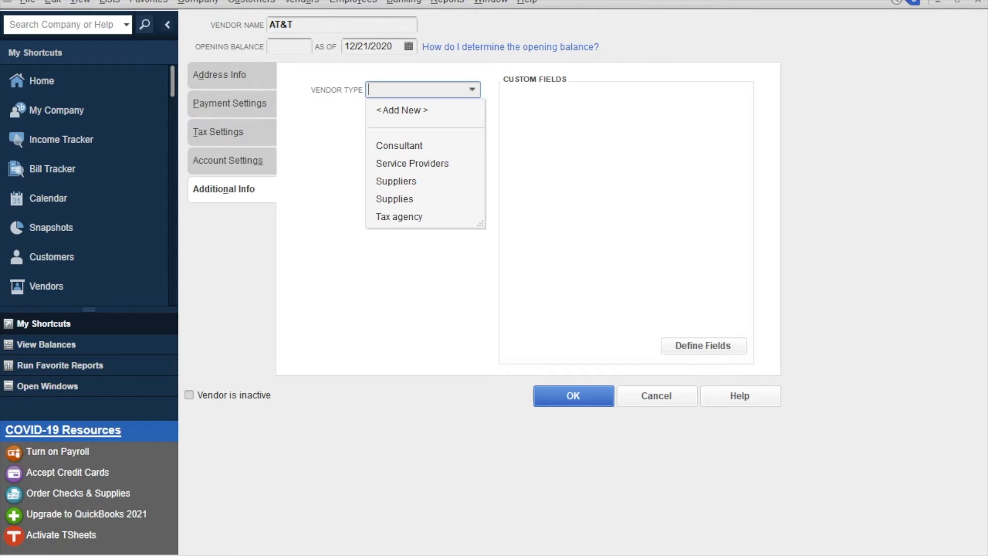
pyautogui.click(412, 163)
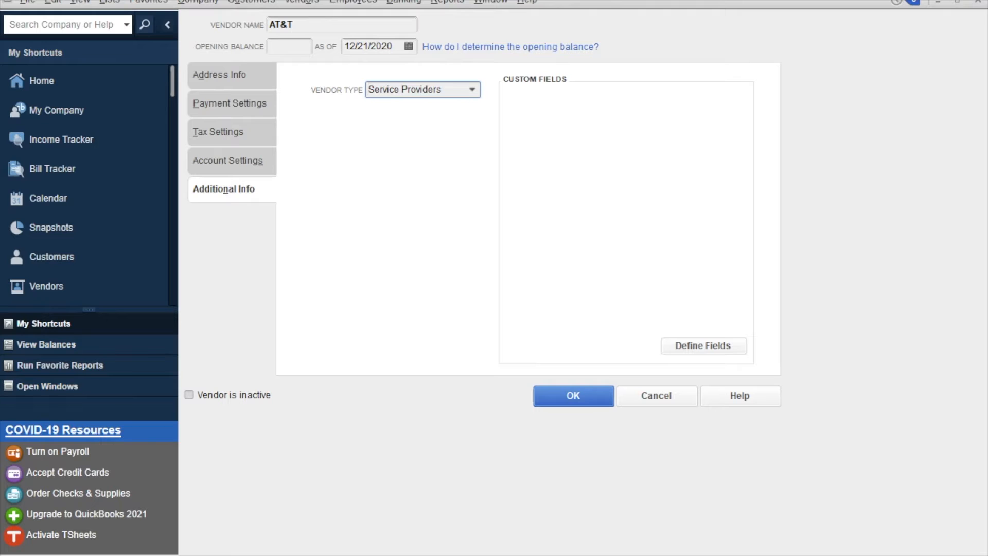
pyautogui.click(703, 346)
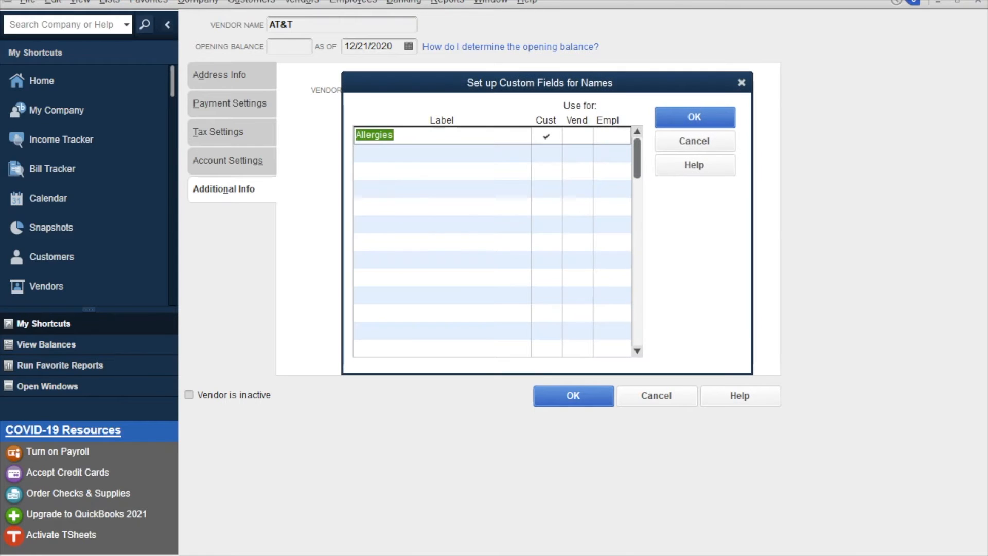
pyautogui.click(694, 141)
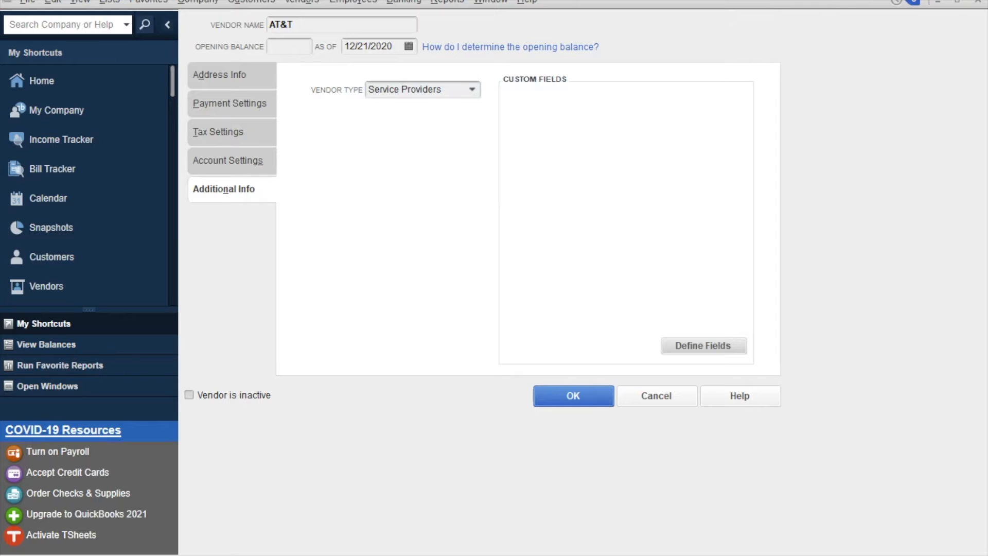
pyautogui.press('Return')
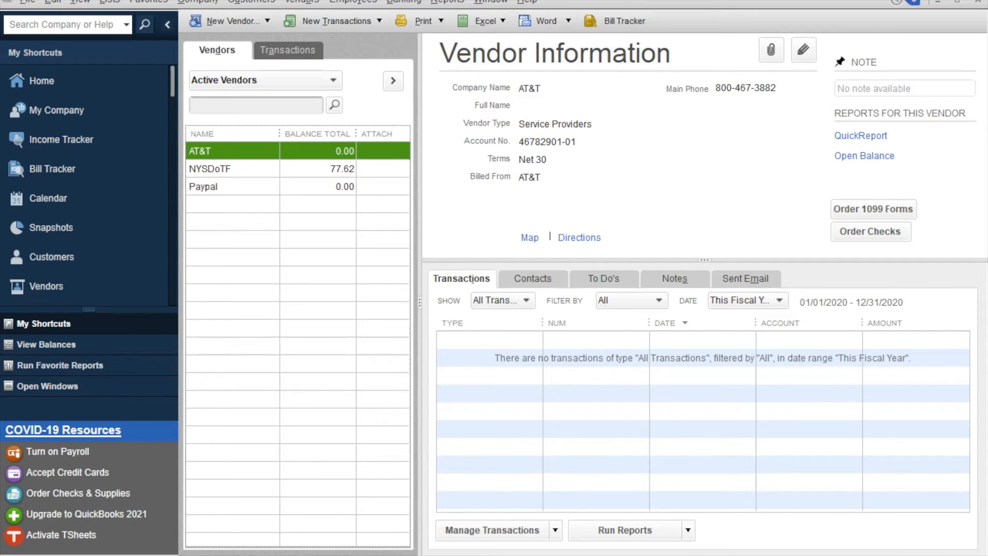
pyautogui.click(336, 21)
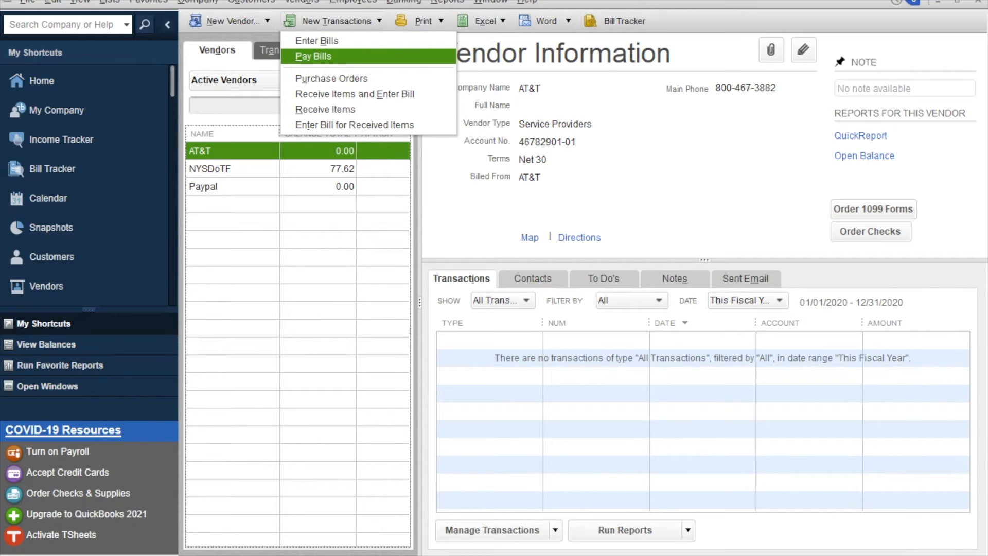
# Begin a new AT&T bill with reference number 2012-12.
pyautogui.press('Return')
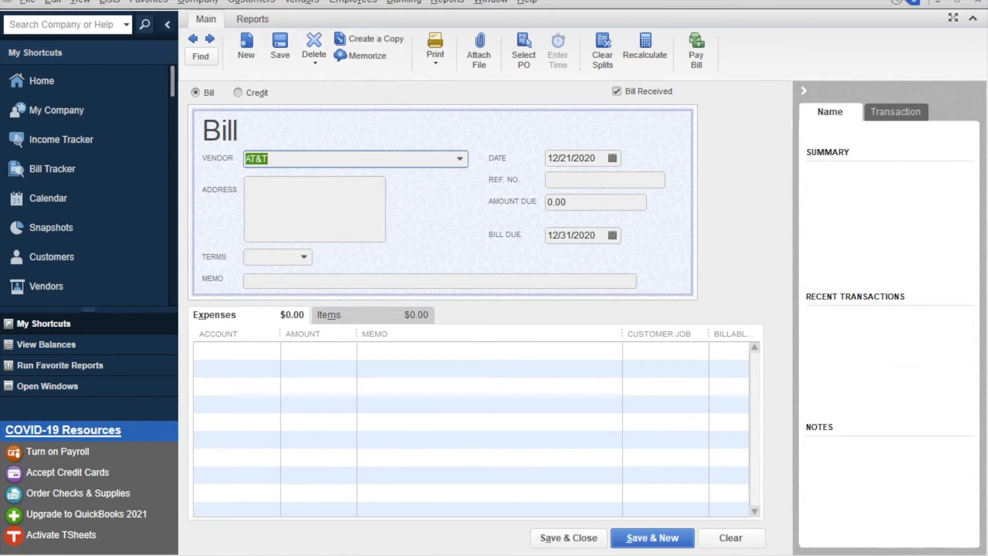
pyautogui.click(597, 180)
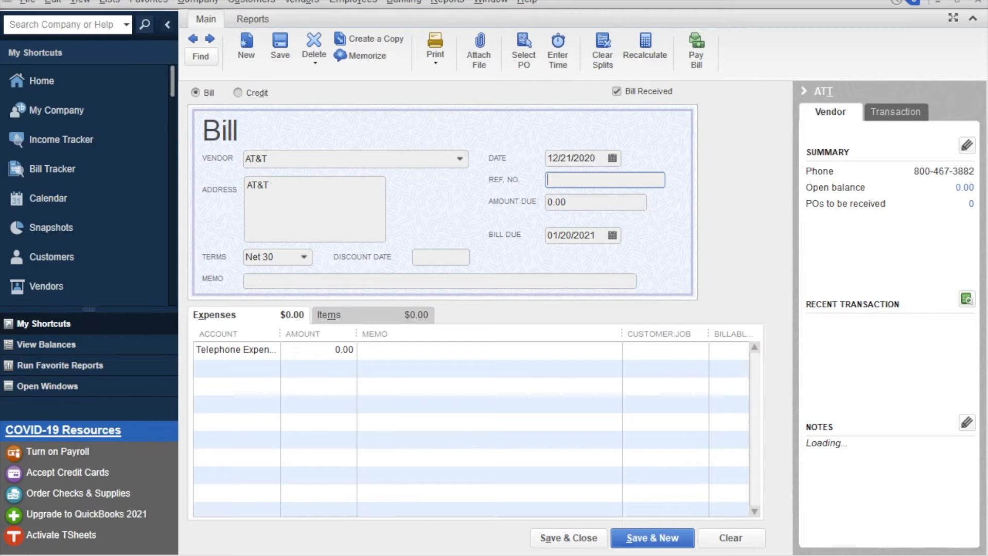
pyautogui.write('2012-12')
# Set the bill's amount due to 80.00 and its date to 12/14/2020.
pyautogui.click(566, 201)
pyautogui.doubleClick(557, 202)
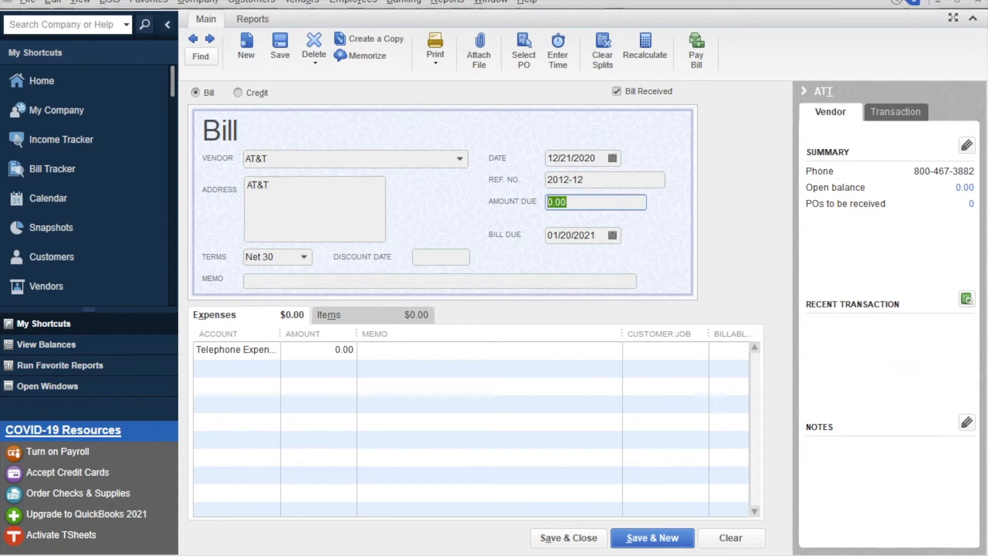
pyautogui.write('80')
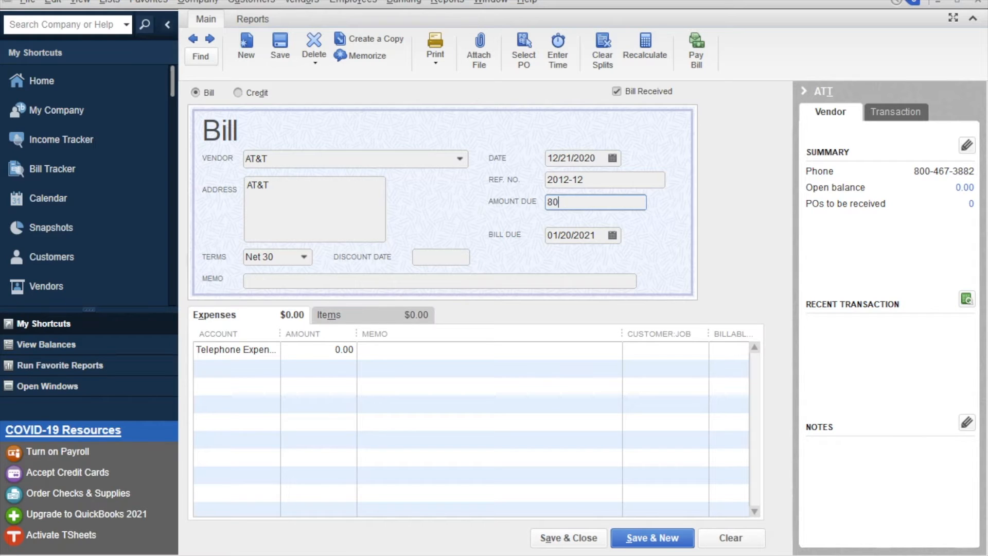
pyautogui.press('Tab')
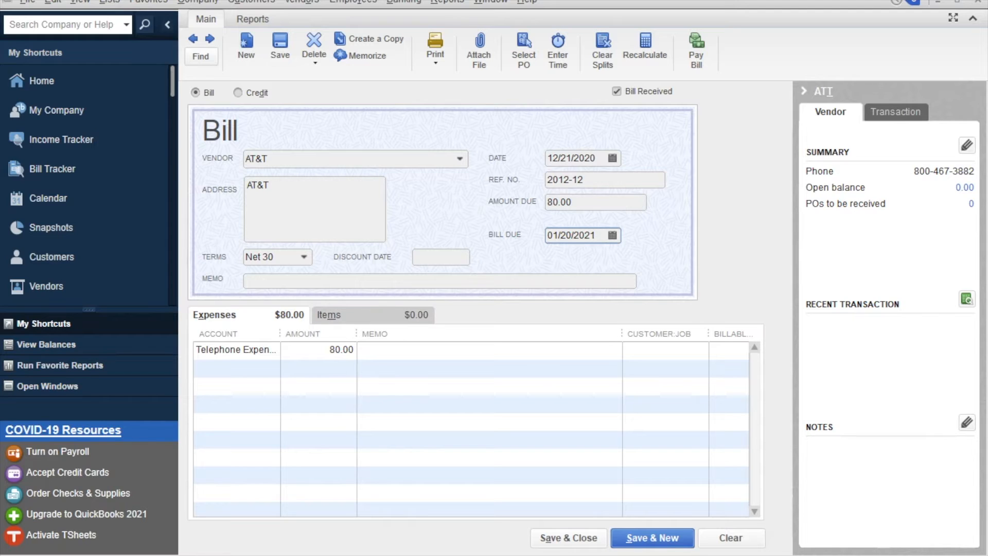
pyautogui.click(612, 158)
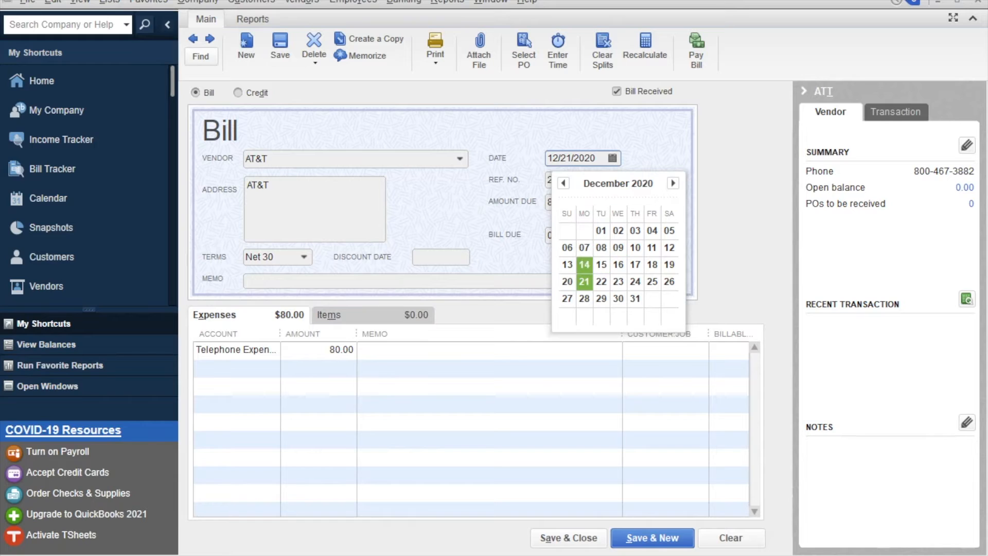
pyautogui.click(584, 264)
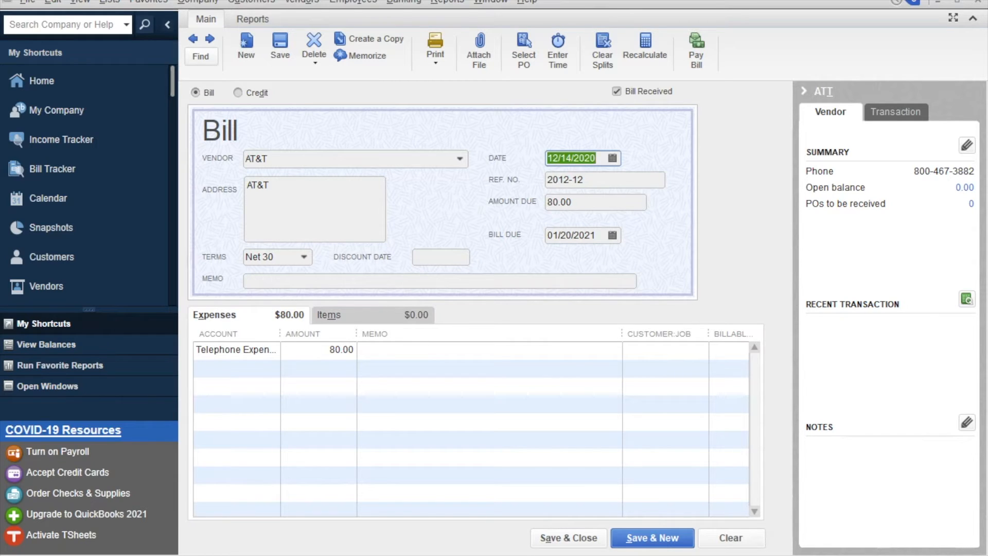
pyautogui.click(571, 201)
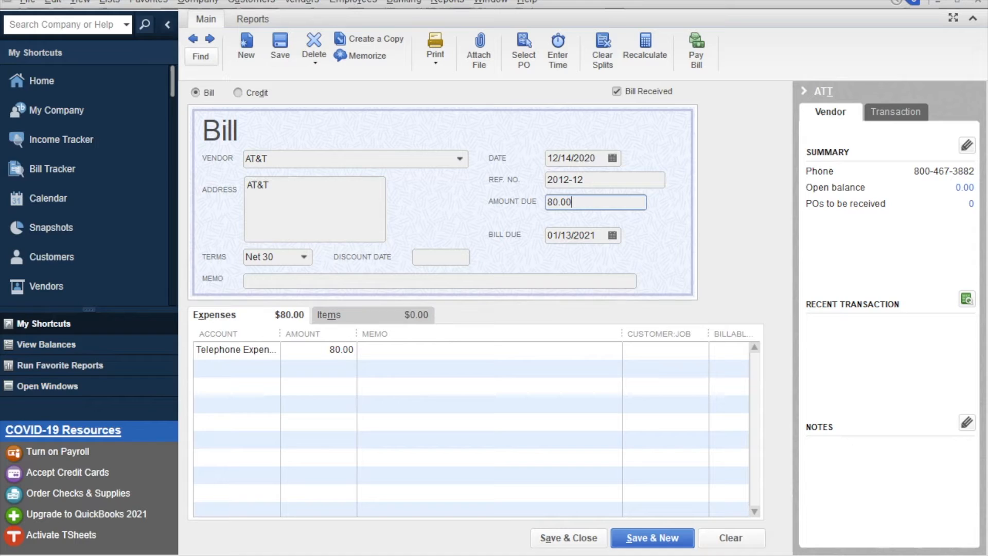
# Add the memo 'November 12 - December 12' and save and close the bill.
pyautogui.click(440, 281)
pyautogui.write('Dem')
pyautogui.press('BackSpace')
pyautogui.write('c')
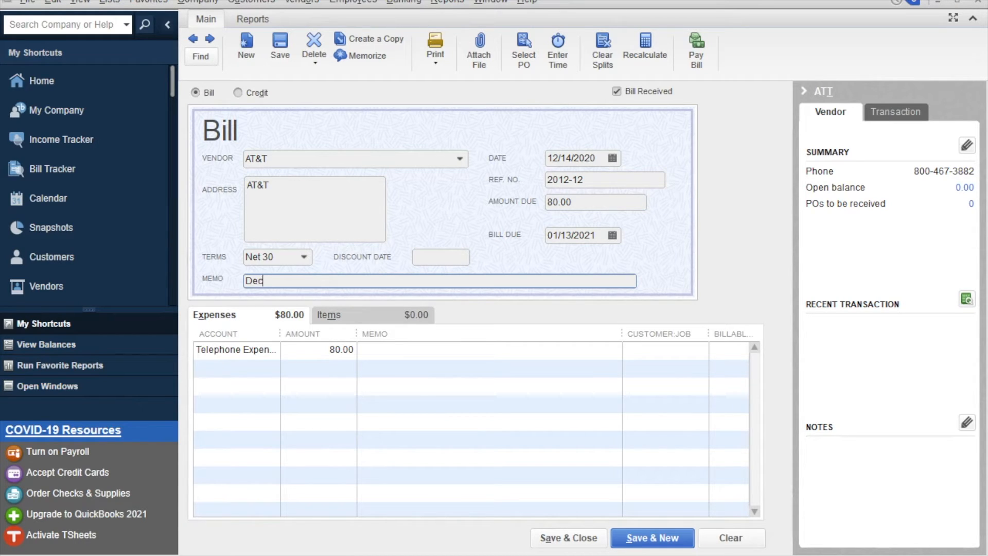
pyautogui.write('ember')
pyautogui.hotkey('shift', 'Home')
pyautogui.write('November 12 - December 12')
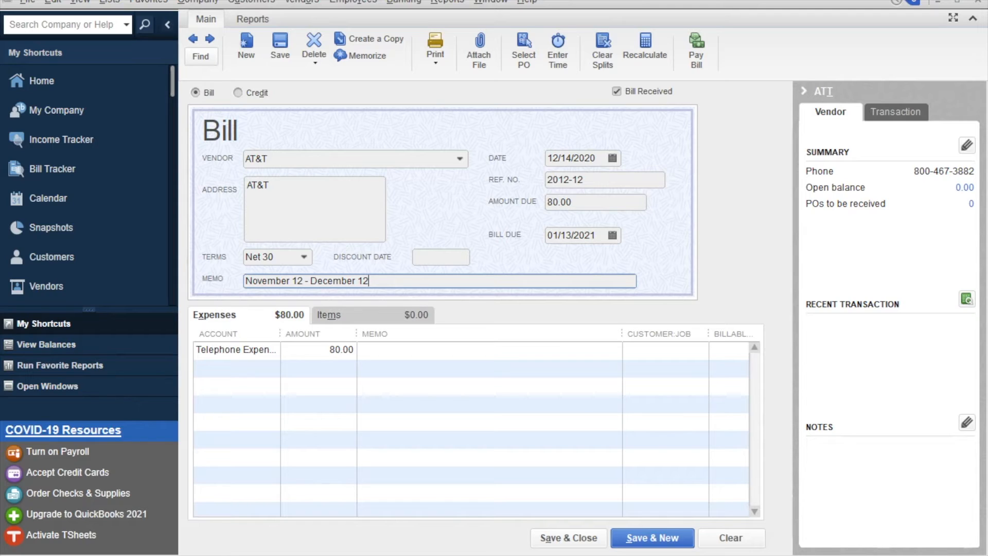
pyautogui.press('BackSpace')
pyautogui.press('BackSpace')
pyautogui.write('23')
pyautogui.press('BackSpace')
pyautogui.press('BackSpace')
pyautogui.write('23')
pyautogui.press('BackSpace')
pyautogui.press('BackSpace')
pyautogui.write('12')
pyautogui.press('BackSpace')
pyautogui.press('BackSpace')
pyautogui.write('12')
pyautogui.click(568, 538)
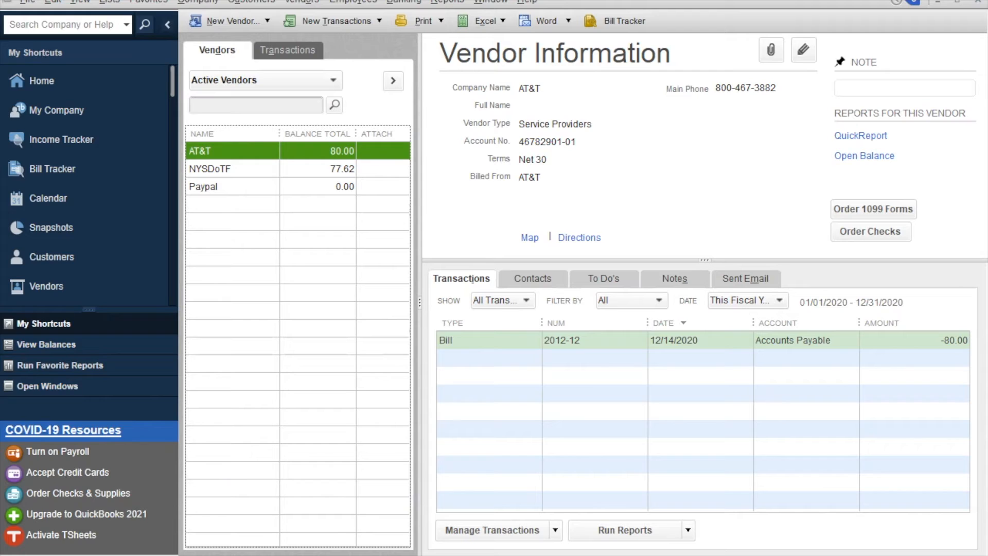
# Select the $80.00 AT&T bill for payment on 12/21/2020 from Checking with an assigned number.
pyautogui.click(493, 530)
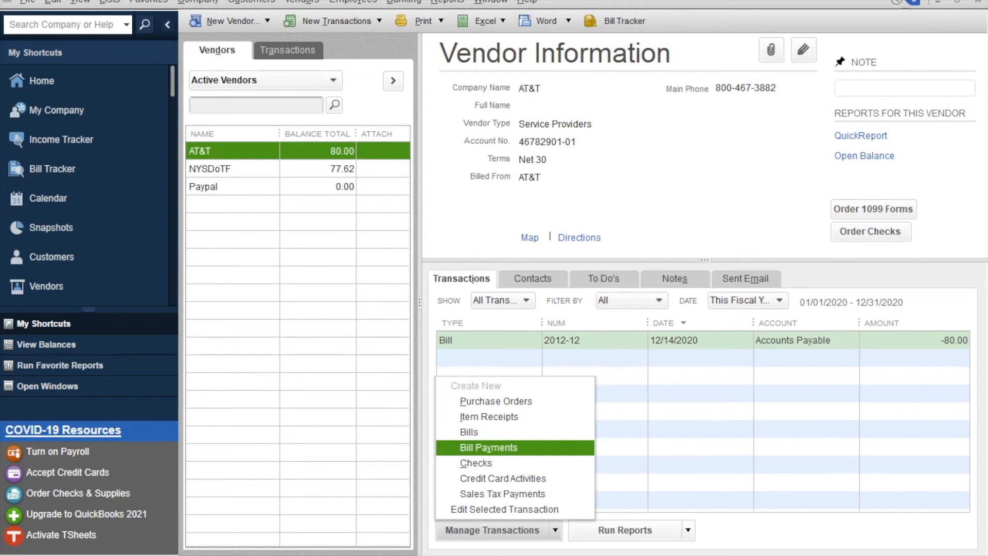
pyautogui.press('Return')
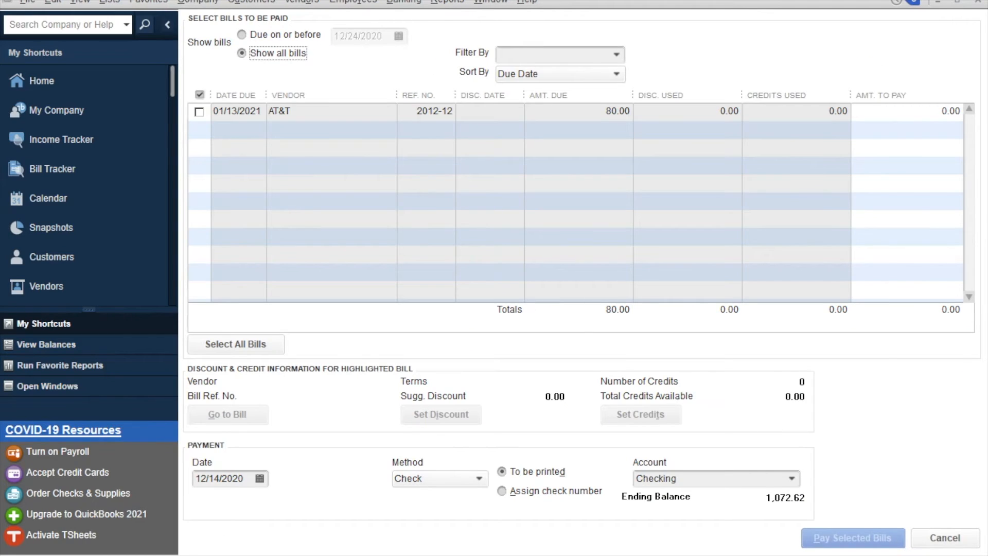
pyautogui.click(199, 112)
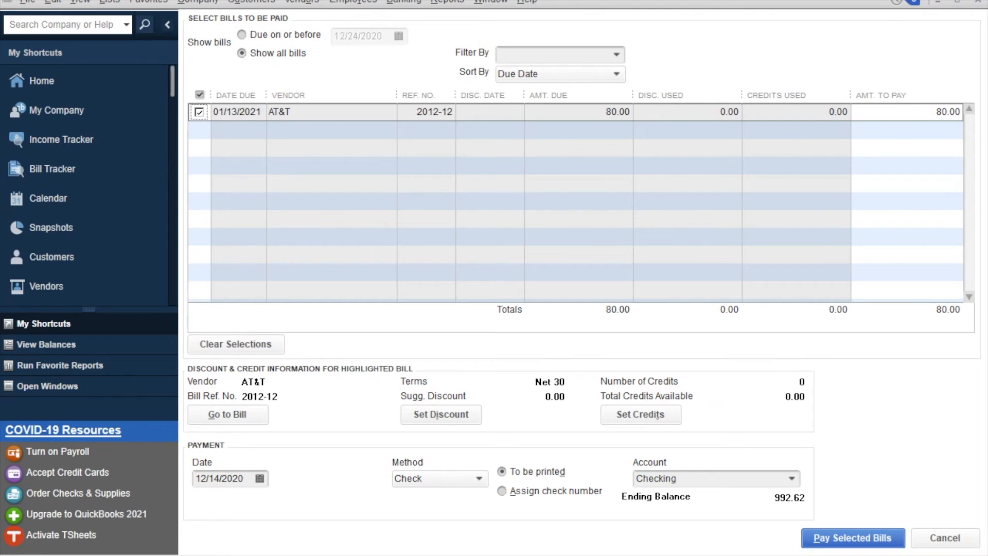
pyautogui.click(260, 478)
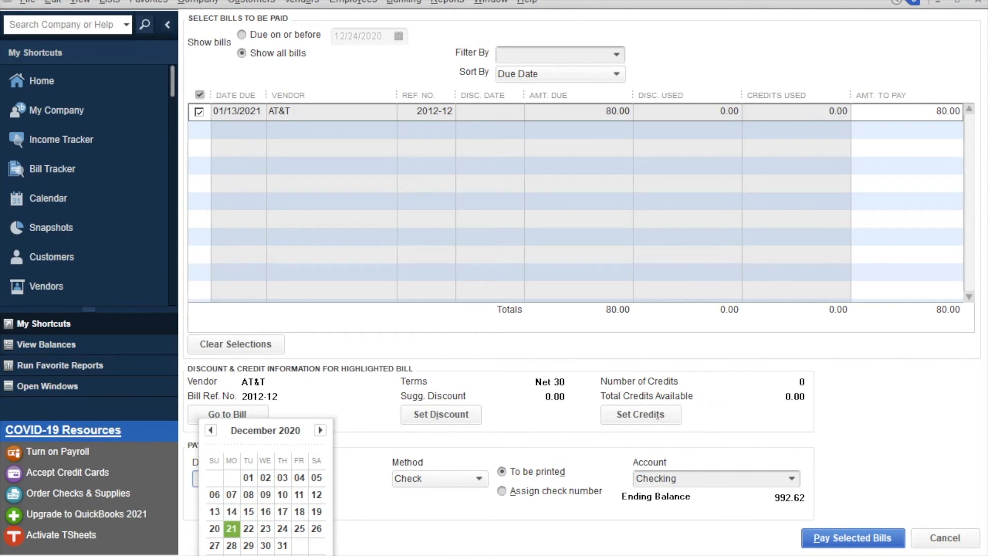
pyautogui.click(231, 527)
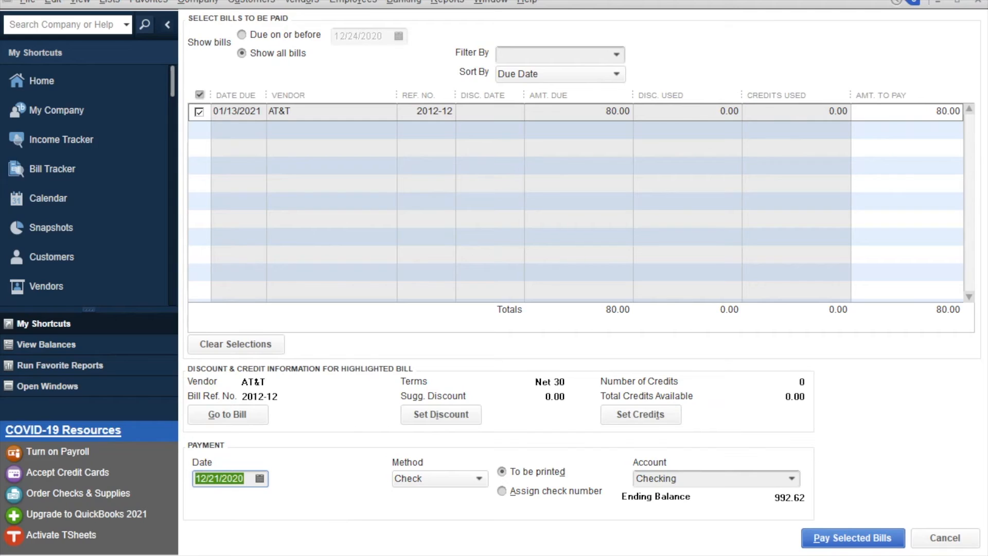
pyautogui.hotkey('alt', 'a')
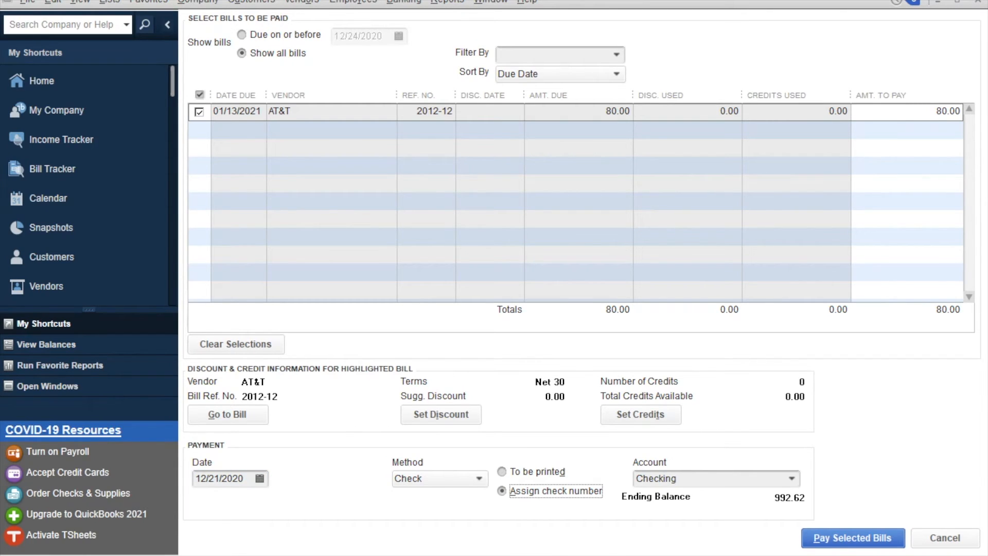
pyautogui.click(792, 479)
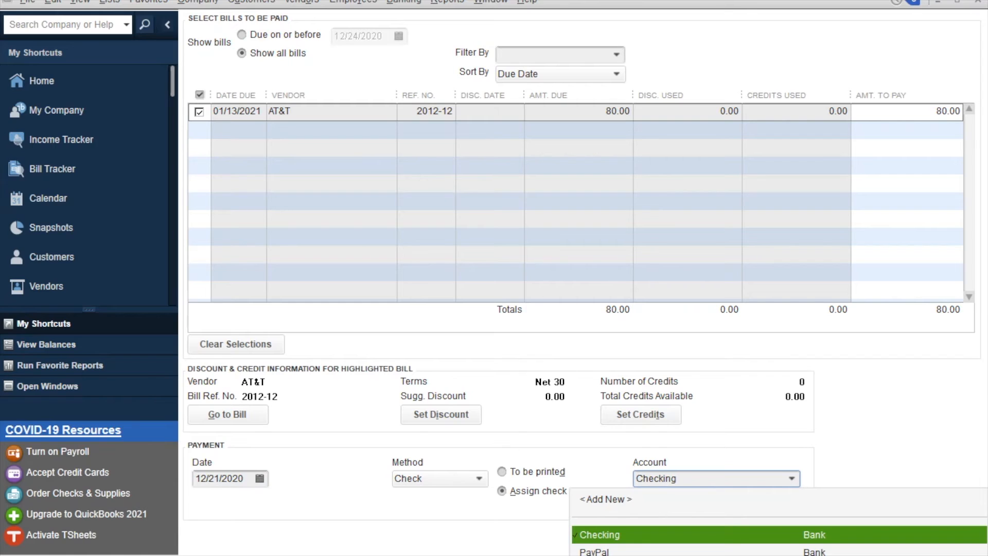
pyautogui.press('Return')
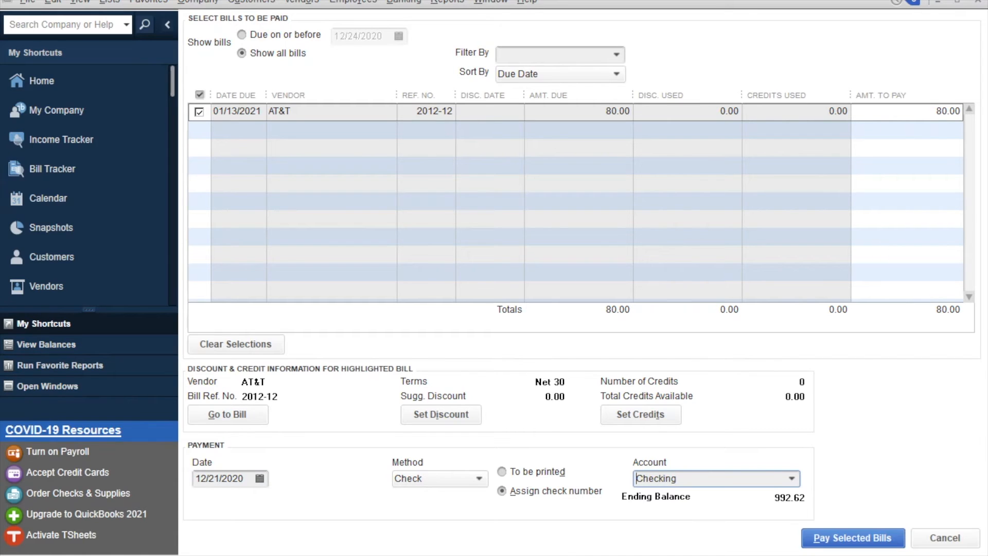
# Pay the selected bill using ACH as the check number and dismiss the payment summary.
pyautogui.press('Return')
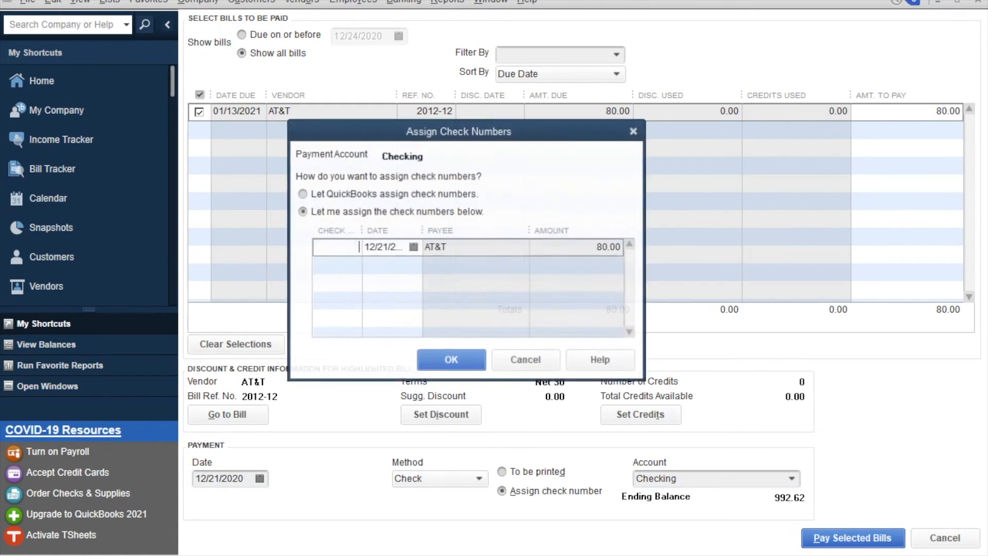
pyautogui.write('ACH')
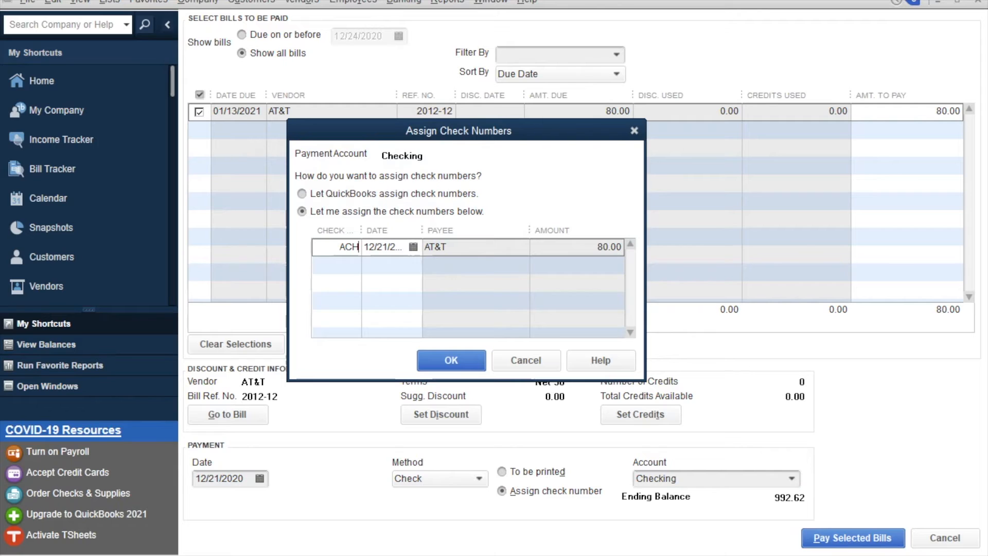
pyautogui.press('Return')
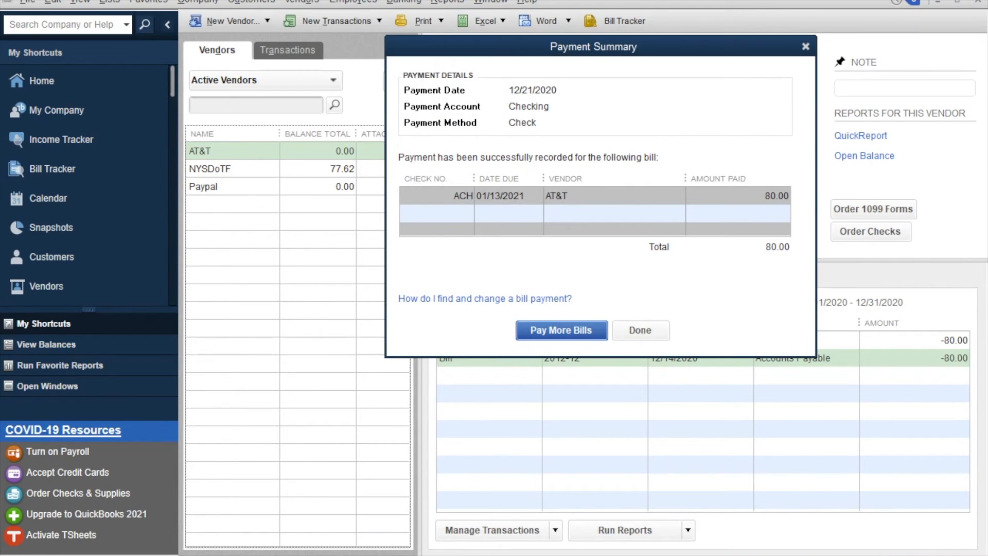
pyautogui.click(640, 330)
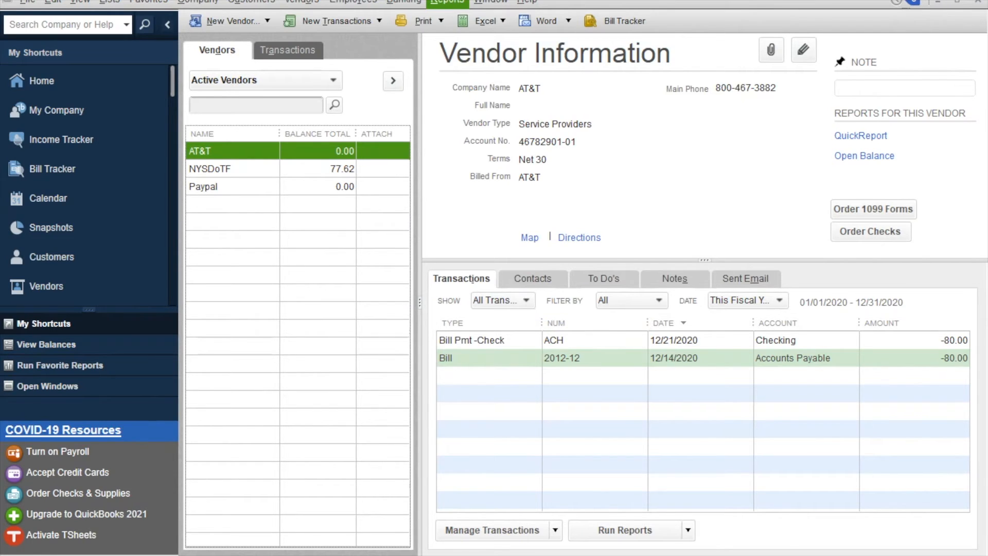
pyautogui.click(447, 2)
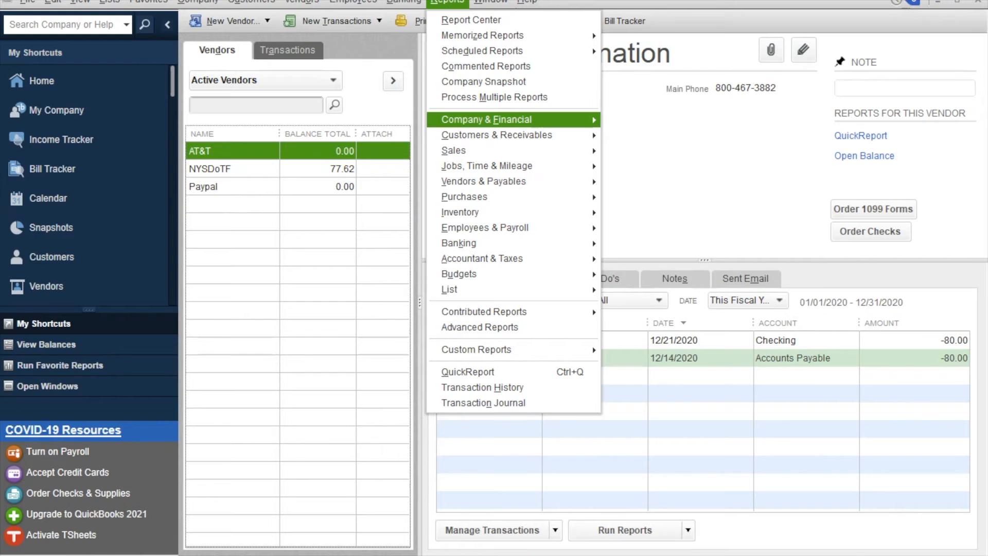
# Run the Profit & Loss Standard report showing 80.00 telephone expense for December 1–21, 2020.
pyautogui.moveTo(486, 120)
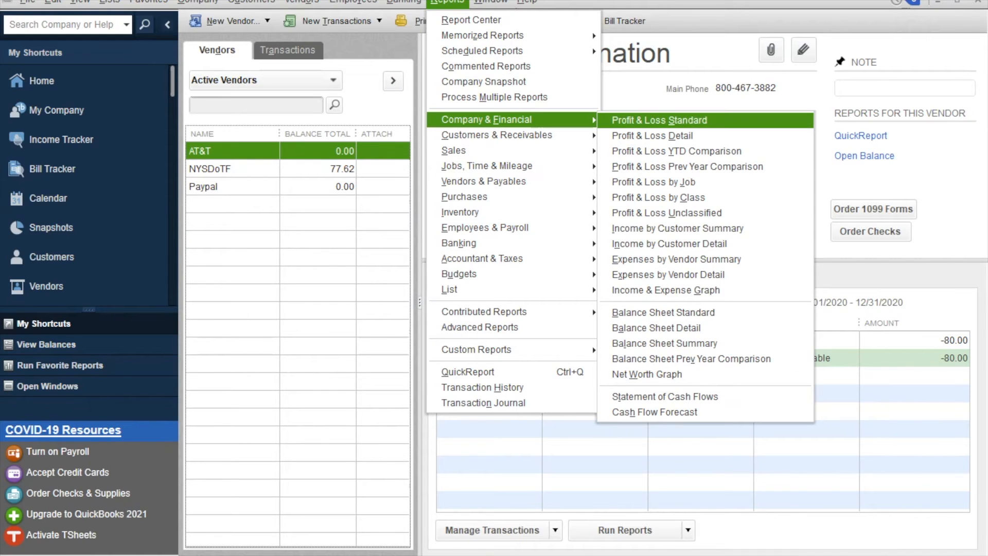
pyautogui.press('Return')
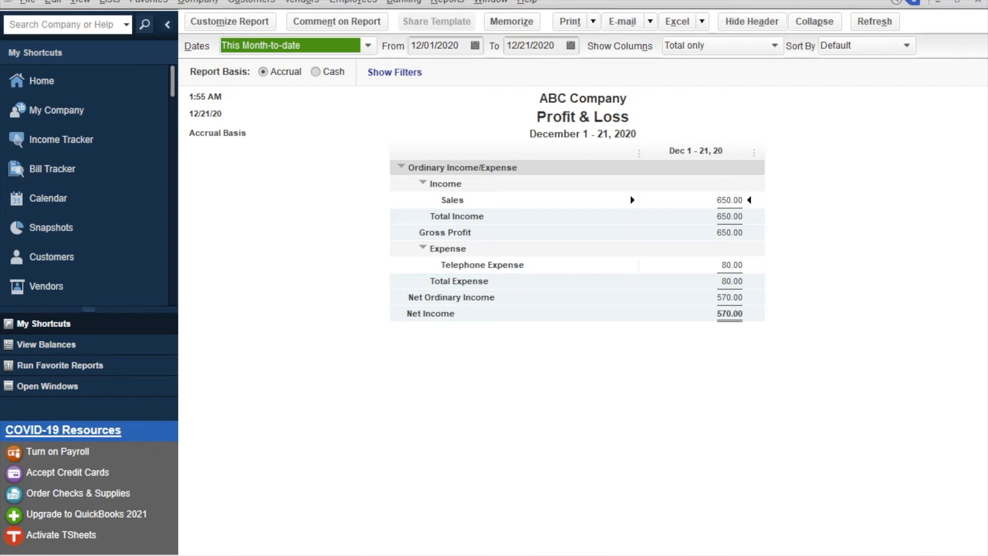
pyautogui.click(368, 46)
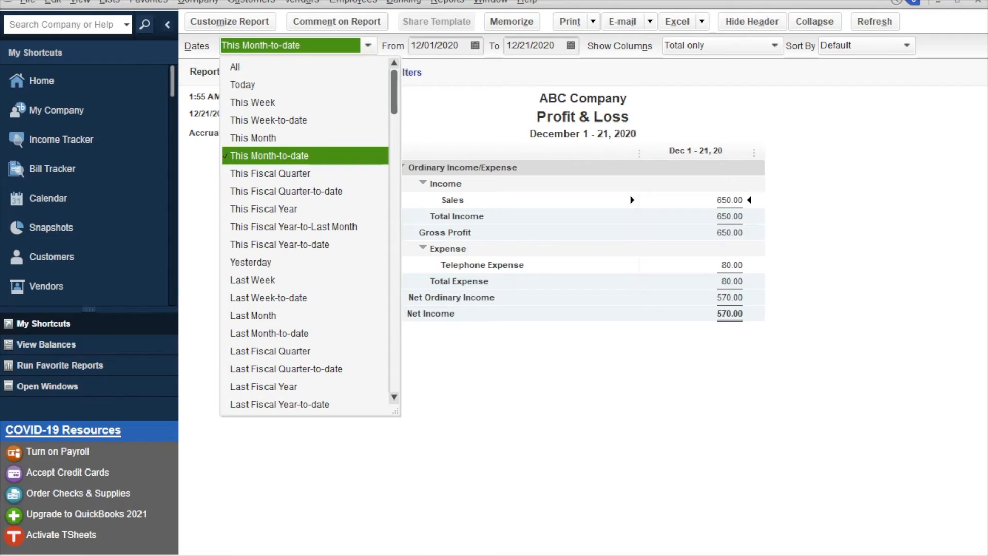
# Set the Profit & Loss report dates to This Fiscal Year, January–December 2020.
pyautogui.press('Down')
pyautogui.press('Down')
pyautogui.press('Down')
pyautogui.press('Return')
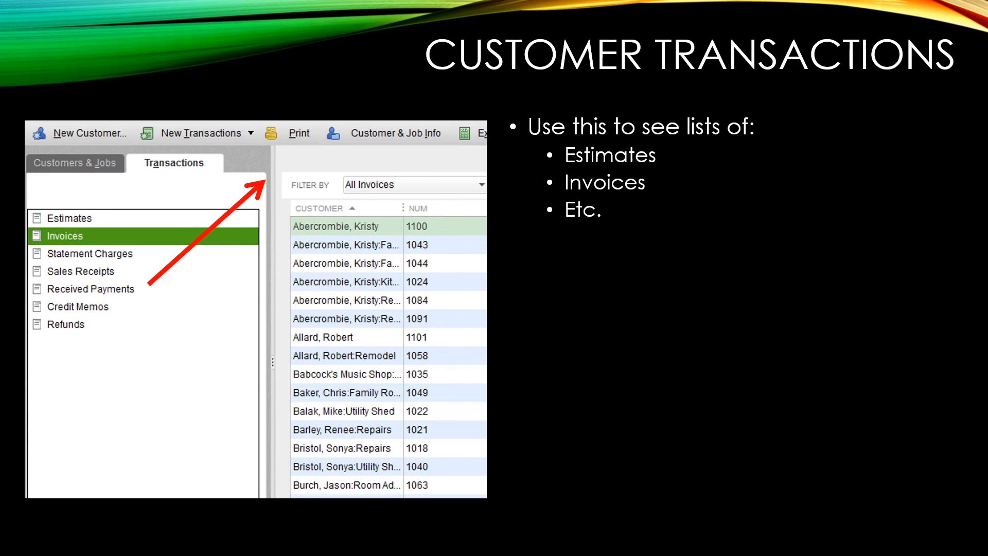
# Advance the slideshow one slide to Add a New Customer.
pyautogui.press('Right')
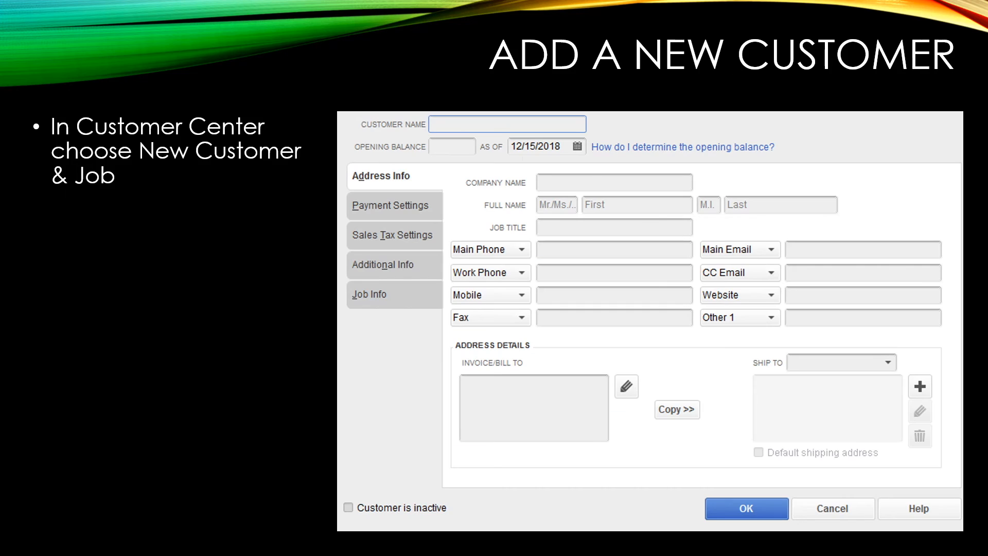